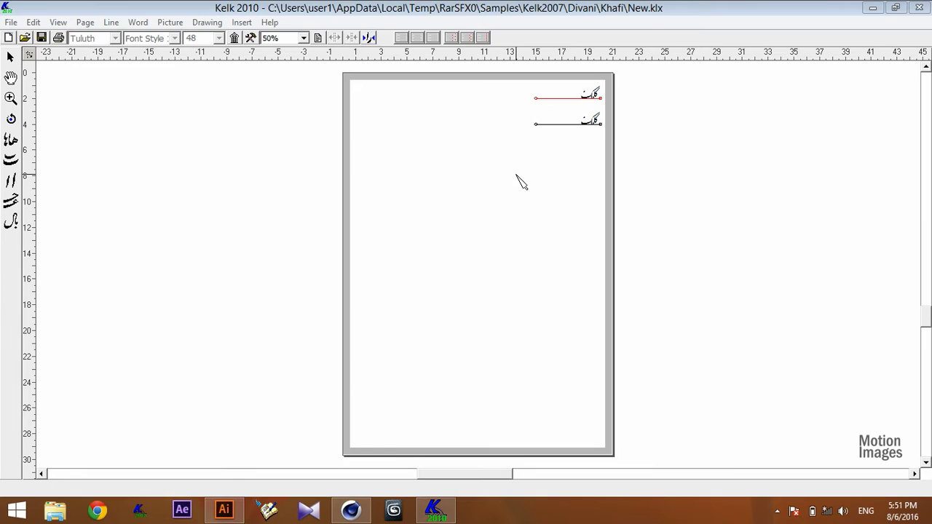
Delete the lower sample line without pulling up other lines, and move the remaining line down toward the page's middle.
{"action": "left_click", "coordinate": [303, 38]}
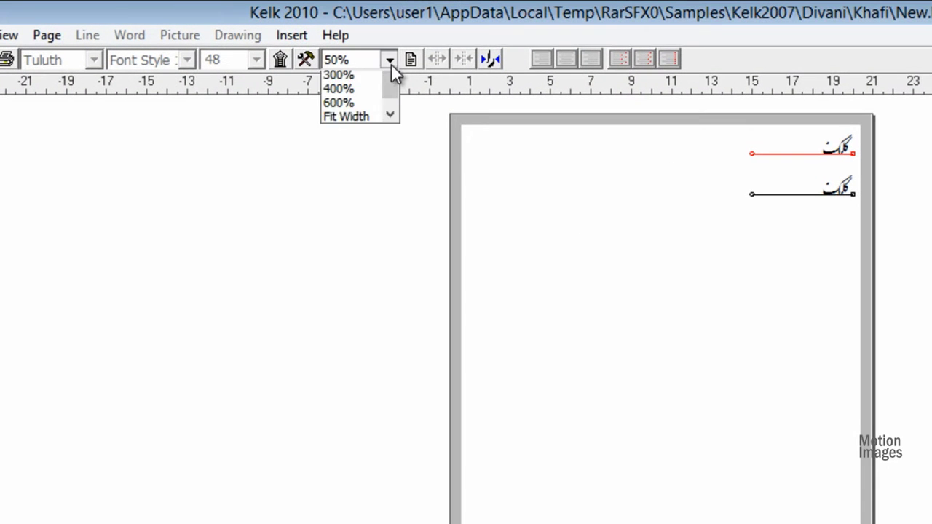
{"action": "left_click", "coordinate": [346, 106]}
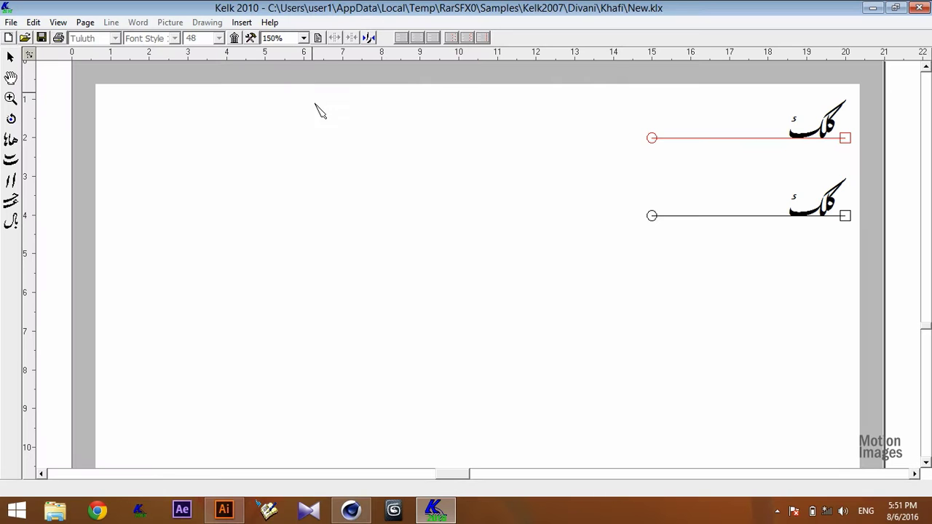
{"action": "right_click", "coordinate": [847, 218]}
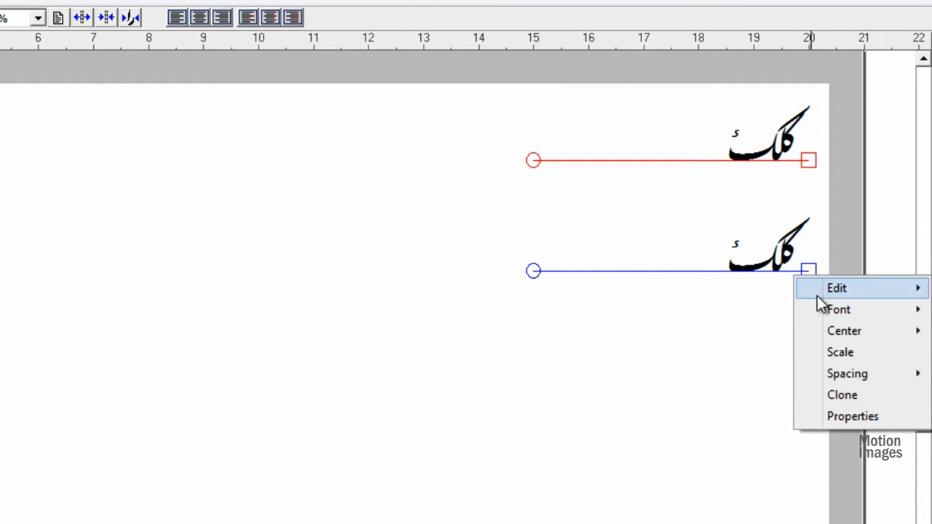
{"action": "mouse_move", "coordinate": [818, 295]}
{"action": "left_click", "coordinate": [729, 329]}
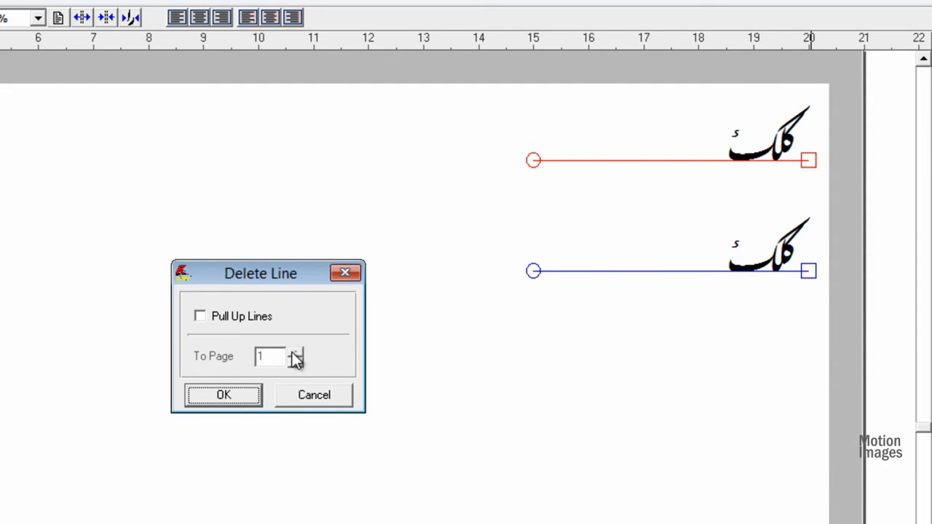
{"action": "left_click", "coordinate": [200, 397]}
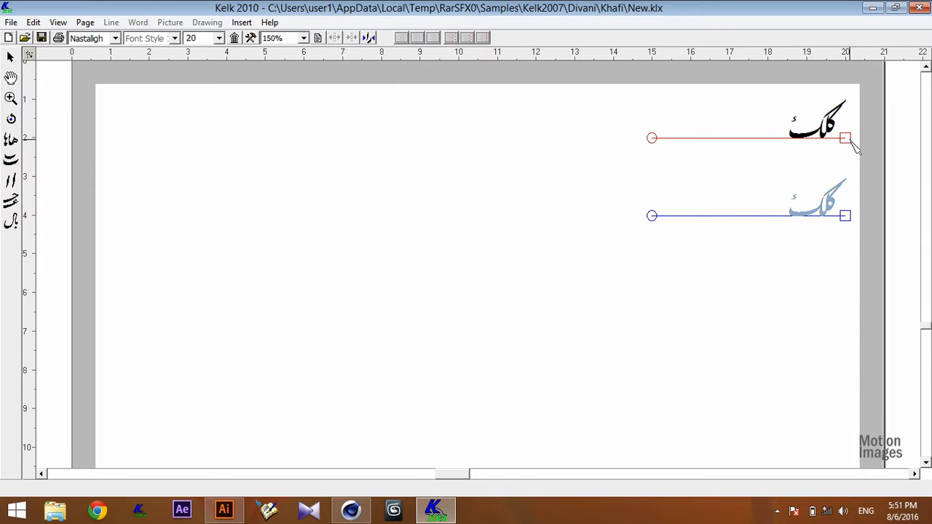
{"action": "left_click_drag", "start_coordinate": [850, 140], "coordinate": [603, 254]}
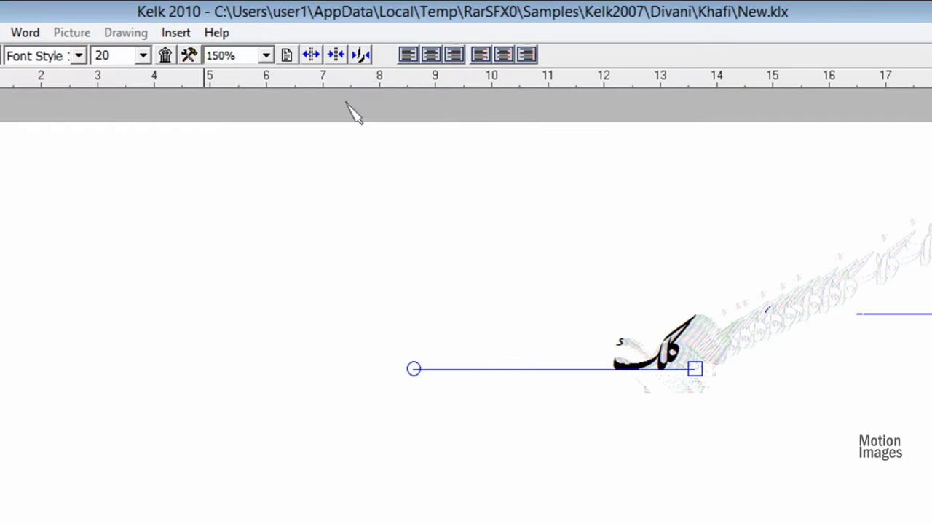
Replace the line's sample word with "بسم الله الرحمن الرحيم" using the Arabic (Egypt) keyboard layout.
{"action": "left_click", "coordinate": [286, 54]}
{"action": "double_click", "coordinate": [680, 306]}
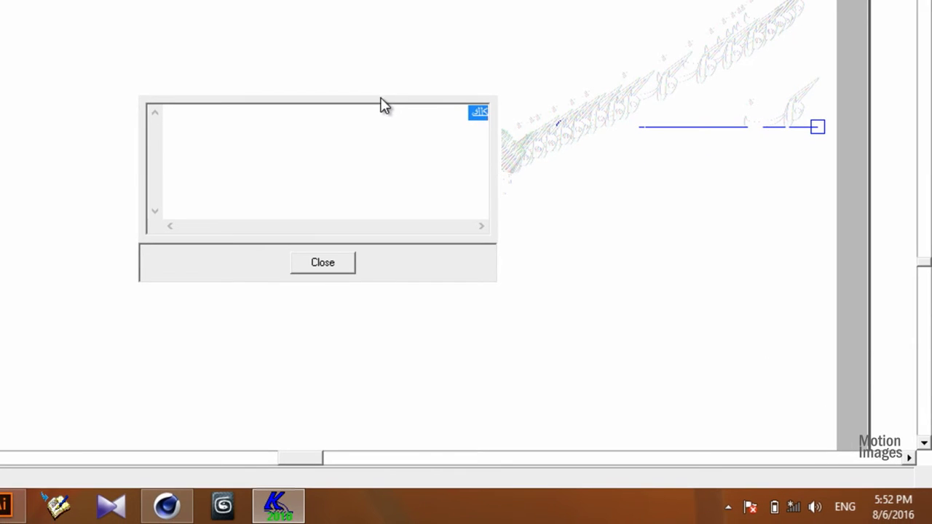
{"action": "left_click_drag", "start_coordinate": [375, 97], "coordinate": [263, 199]}
{"action": "left_click", "coordinate": [845, 506]}
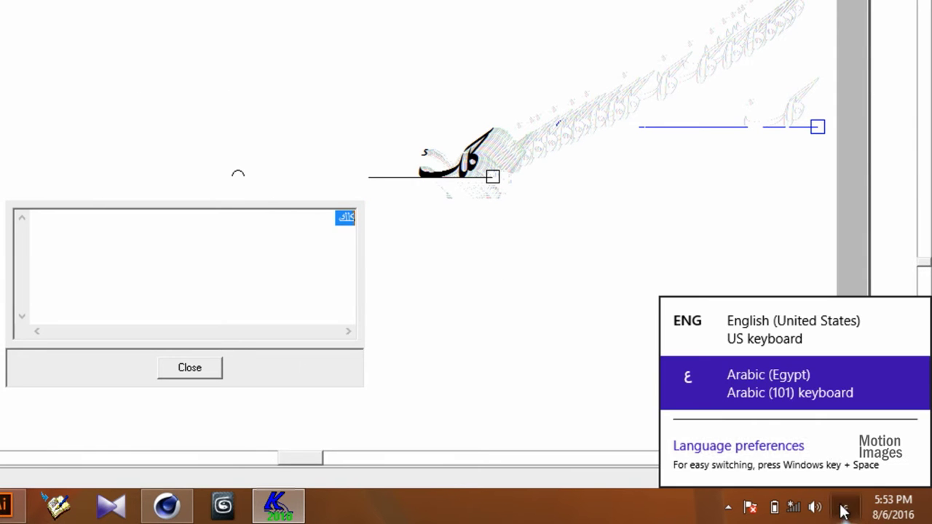
{"action": "left_click", "coordinate": [790, 375]}
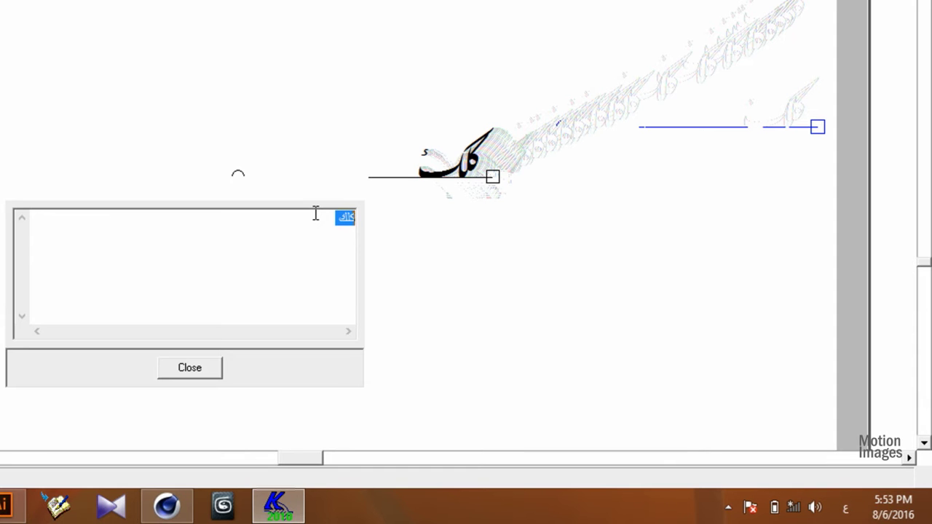
{"action": "type", "text": "بس"}
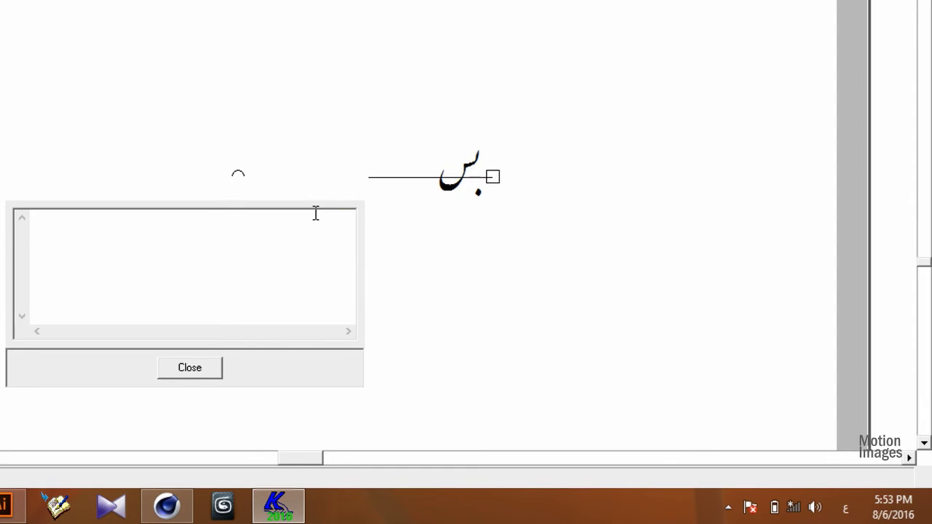
{"action": "type", "text": "م الله الرحمن ال"}
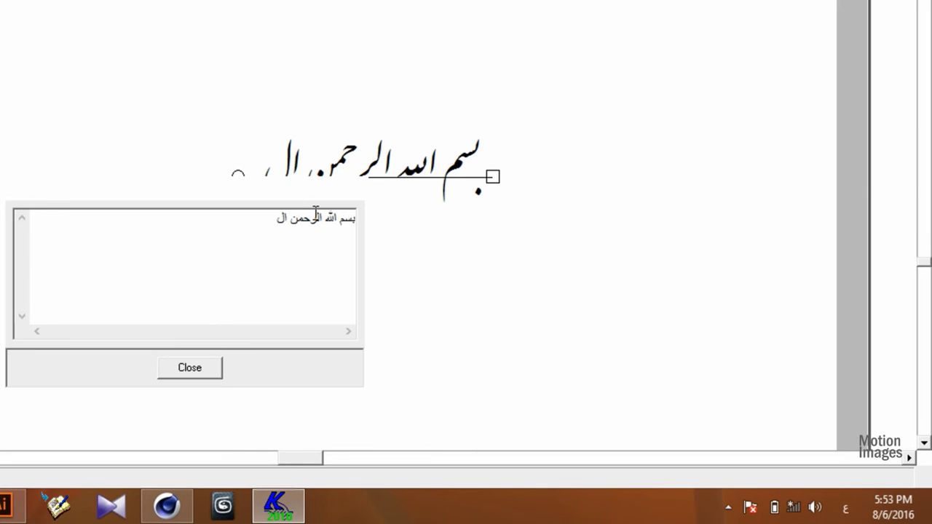
{"action": "type", "text": "رحيم"}
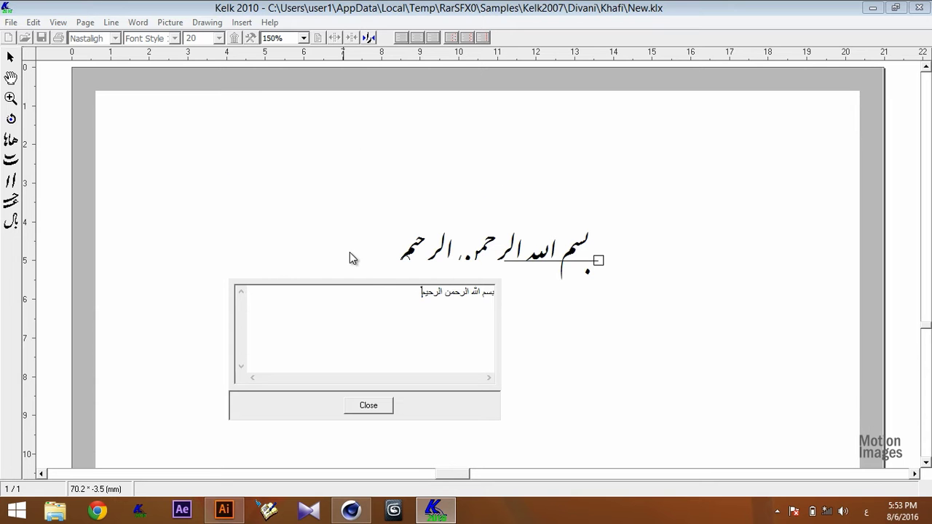
{"action": "left_click", "coordinate": [377, 410]}
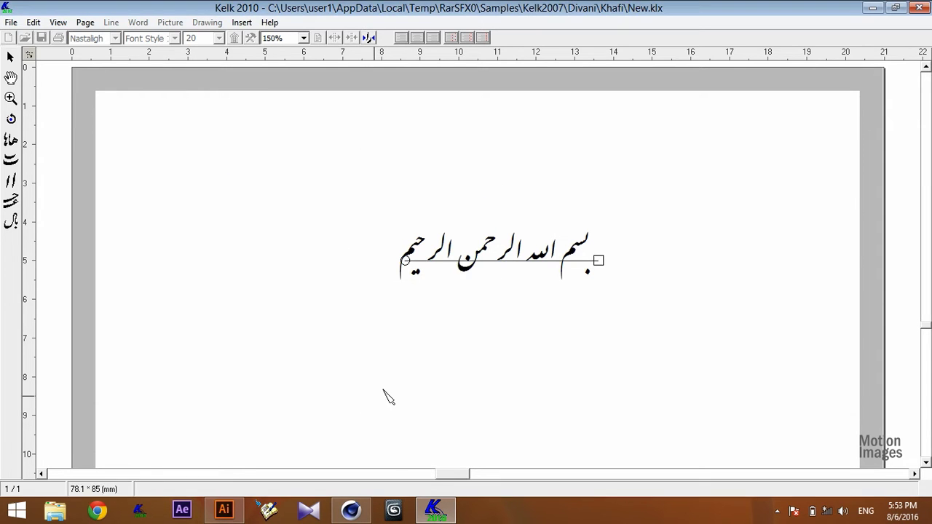
Set the text line's font size to 48 and its font to Tuluth.
{"action": "left_click", "coordinate": [604, 262]}
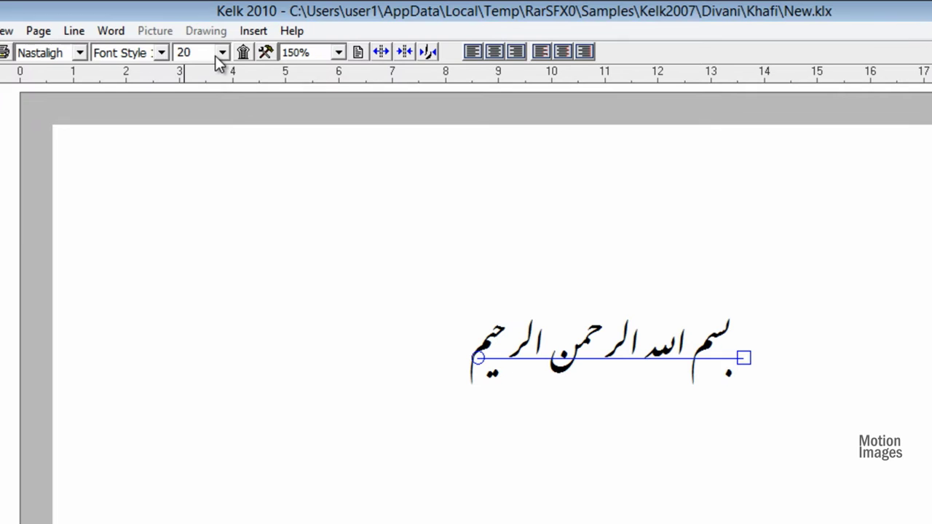
{"action": "left_click", "coordinate": [222, 53]}
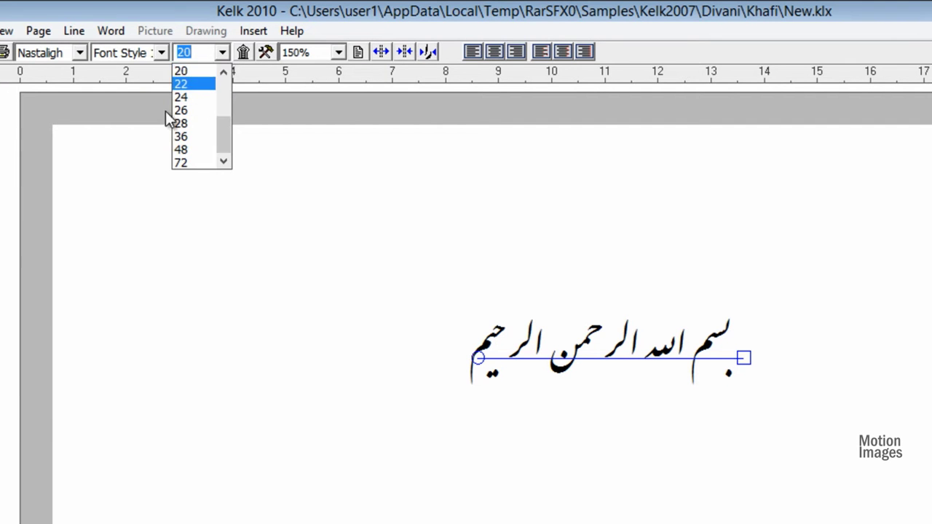
{"action": "left_click", "coordinate": [192, 150]}
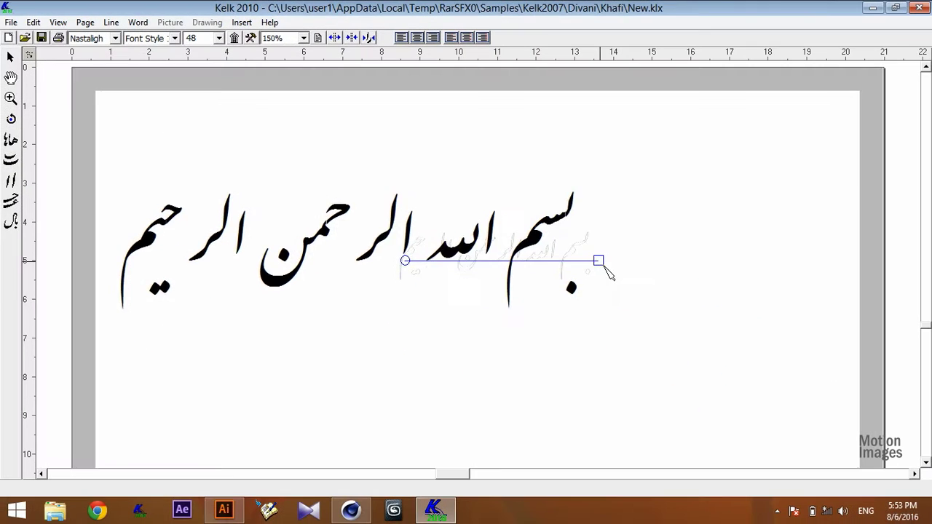
{"action": "left_click", "coordinate": [115, 38]}
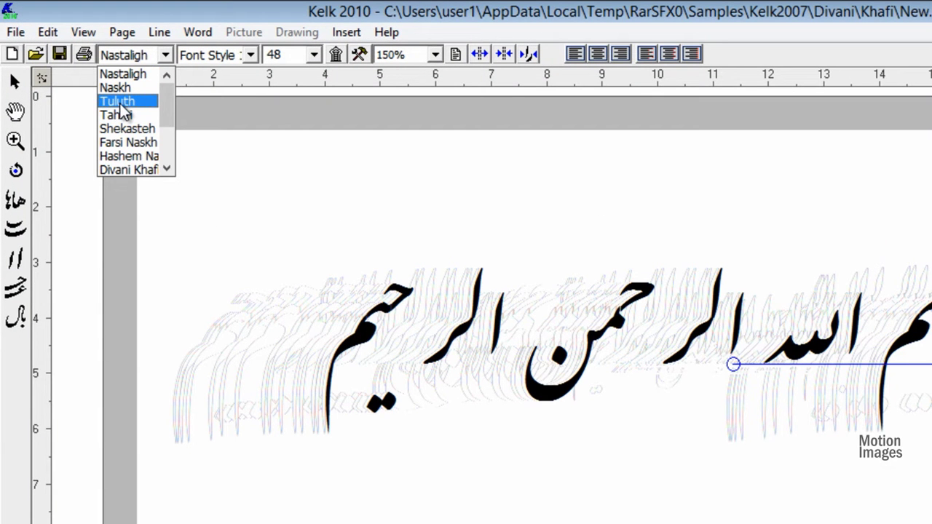
{"action": "left_click", "coordinate": [120, 103]}
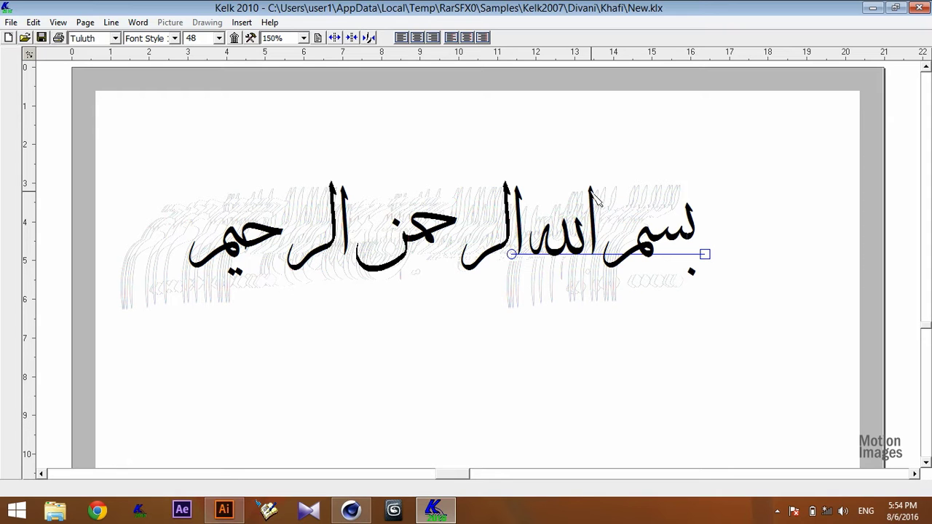
Move the alef and body of الله up over the end of بسم, and place the first alef of الرحمن beside them.
{"action": "left_click_drag", "start_coordinate": [595, 198], "coordinate": [631, 184]}
{"action": "left_click_drag", "start_coordinate": [556, 238], "coordinate": [597, 238]}
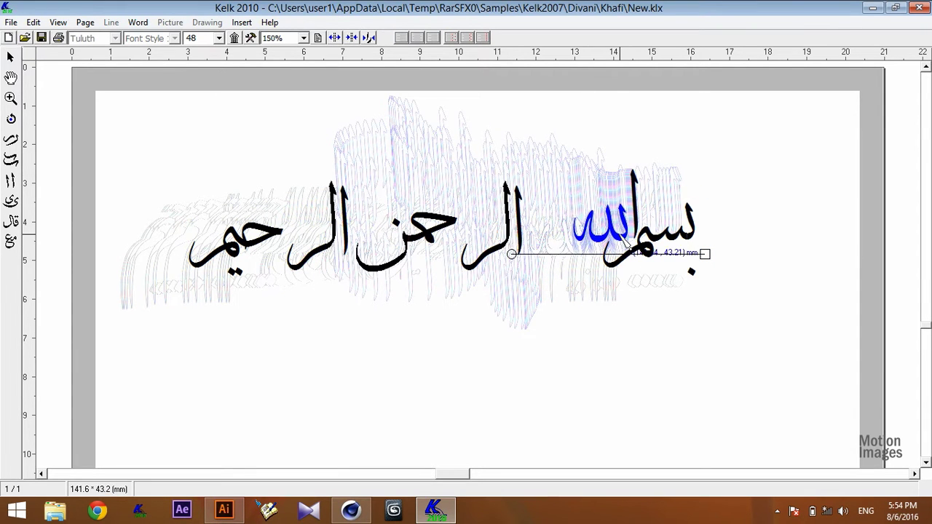
{"action": "mouse_move", "coordinate": [518, 199]}
{"action": "left_mouse_down"}
{"action": "mouse_move", "coordinate": [576, 190]}
{"action": "mouse_move", "coordinate": [545, 177]}
{"action": "mouse_move", "coordinate": [510, 193]}
{"action": "left_mouse_up"}
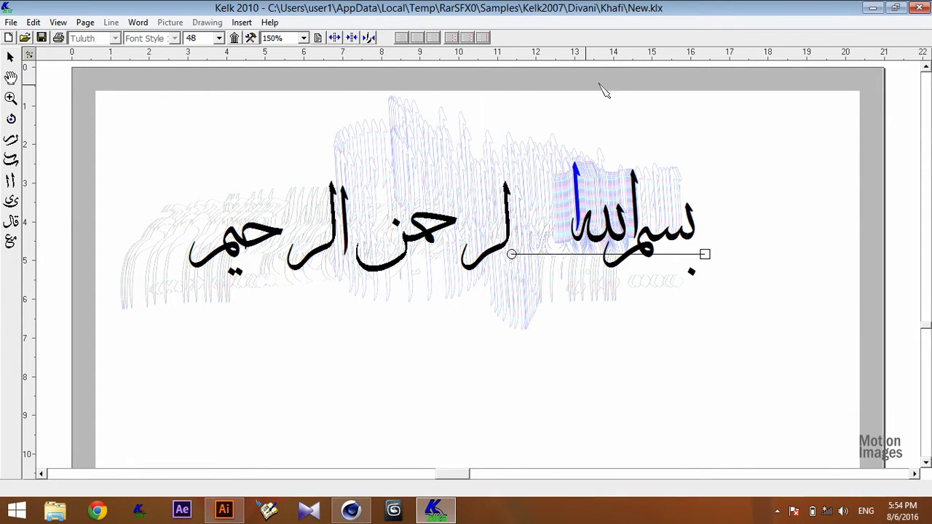
Place a horizontal guide along the lettering's base at about 52 mm and another along the tops of the raised alefs.
{"action": "left_click_drag", "start_coordinate": [604, 63], "coordinate": [622, 277]}
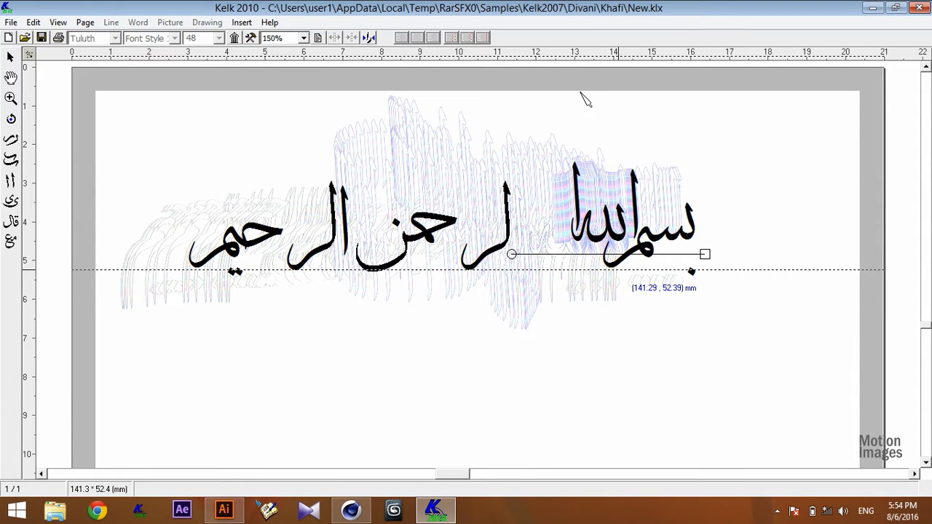
{"action": "left_click_drag", "start_coordinate": [568, 52], "coordinate": [571, 161]}
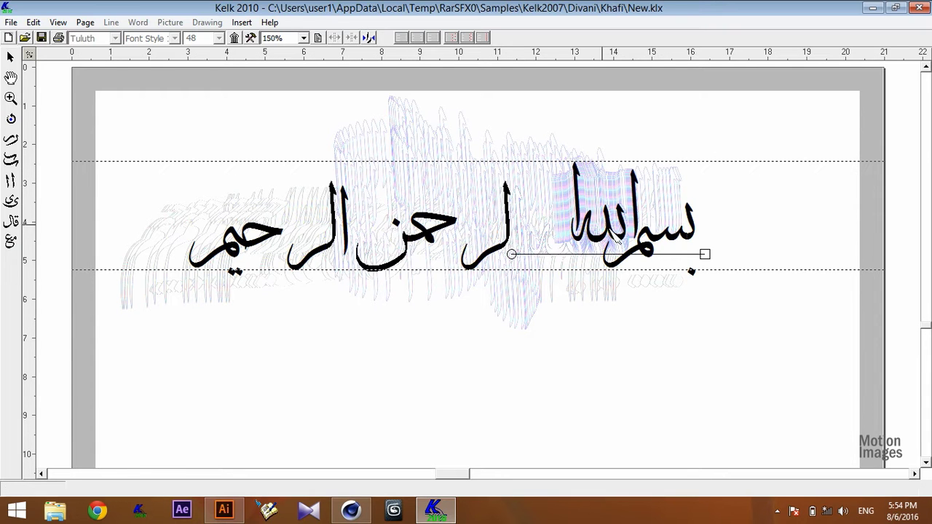
Rearrange the remaining letters and dots of الرحمن and الرحيم into a compact composition between the guides, and raise the dot of بسم.
{"action": "left_click_drag", "start_coordinate": [511, 195], "coordinate": [542, 232]}
{"action": "left_click_drag", "start_coordinate": [455, 186], "coordinate": [473, 204]}
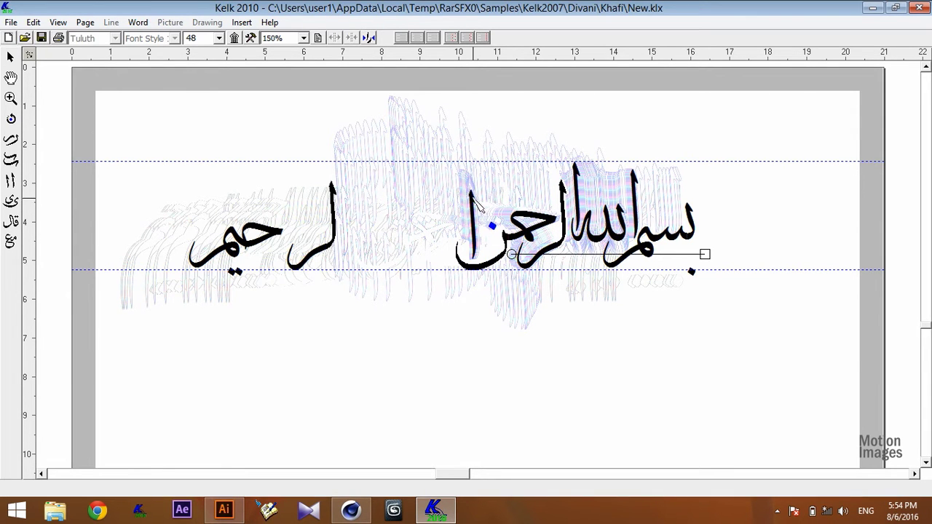
{"action": "left_click_drag", "start_coordinate": [334, 197], "coordinate": [472, 198]}
{"action": "left_click_drag", "start_coordinate": [255, 232], "coordinate": [439, 221]}
{"action": "left_click_drag", "start_coordinate": [237, 272], "coordinate": [418, 262]}
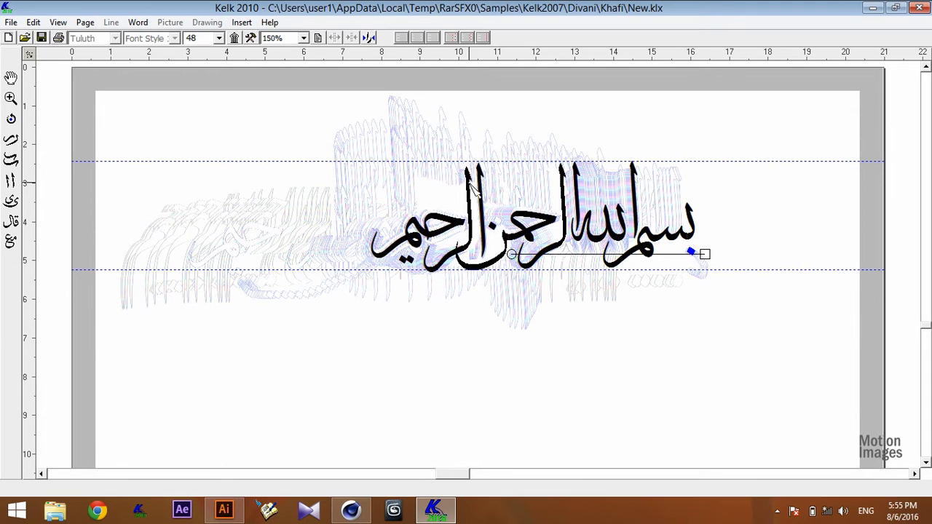
{"action": "left_click", "coordinate": [473, 186]}
{"action": "left_click", "coordinate": [616, 304]}
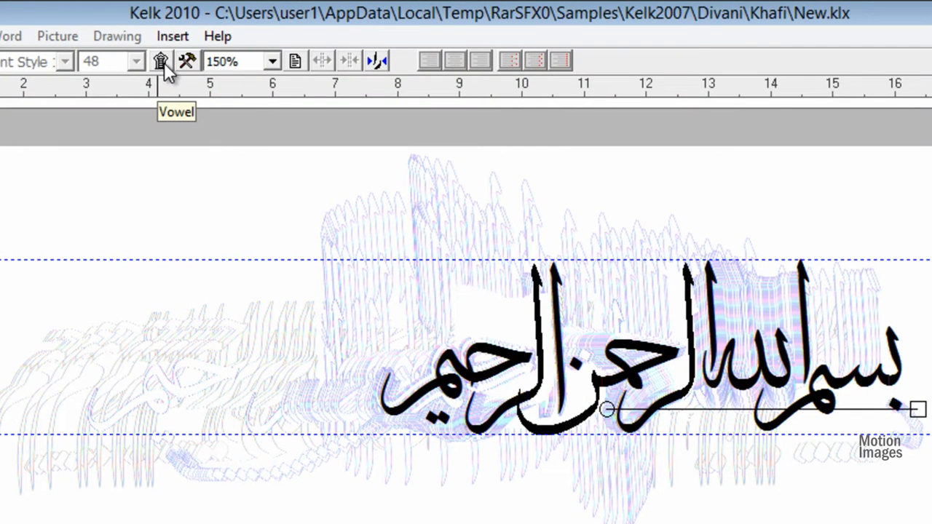
Add a slanted vowel stroke from the Vowel palette in the empty area below the text and set its size to 72.
{"action": "left_click", "coordinate": [162, 62]}
{"action": "left_click_drag", "start_coordinate": [35, 44], "coordinate": [611, 159]}
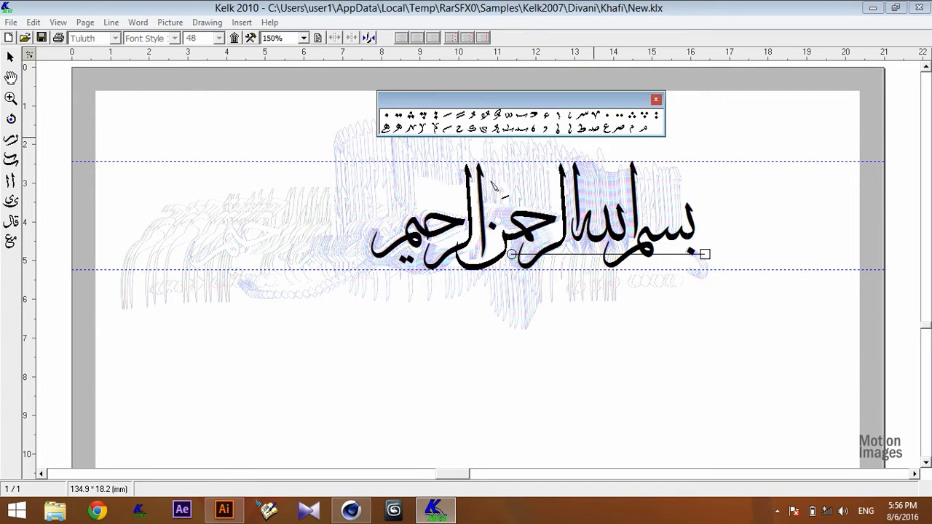
{"action": "left_click", "coordinate": [648, 325]}
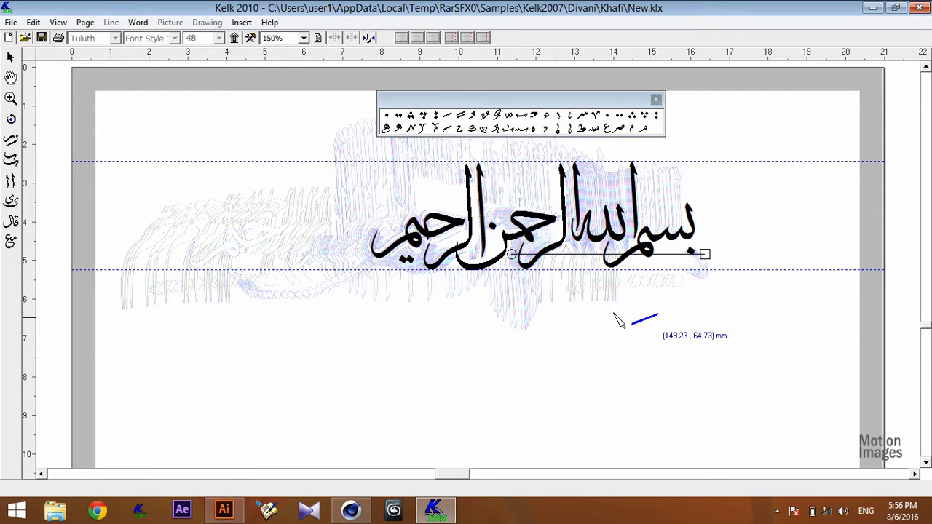
{"action": "left_click", "coordinate": [219, 38]}
{"action": "left_click", "coordinate": [197, 123]}
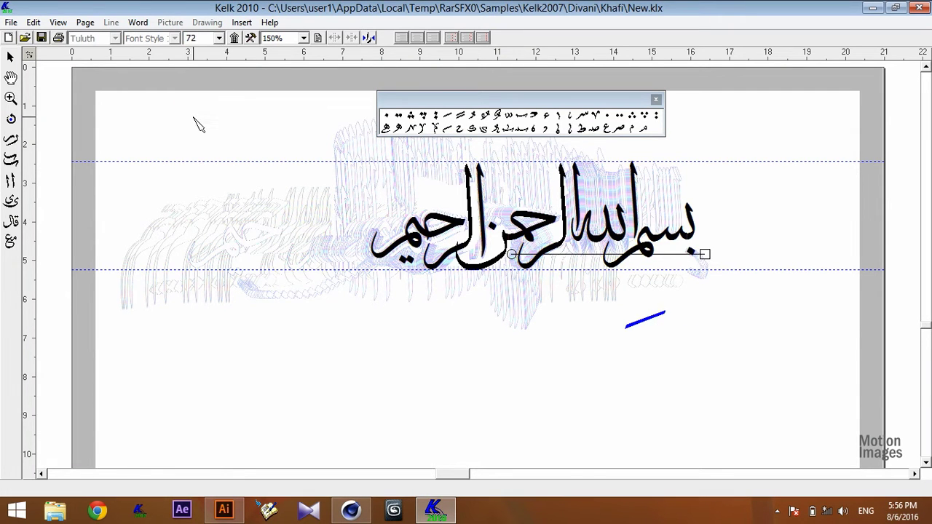
Change the vowel stroke to a shorter form and move it directly beneath the first letter of بسم.
{"action": "left_click", "coordinate": [12, 160]}
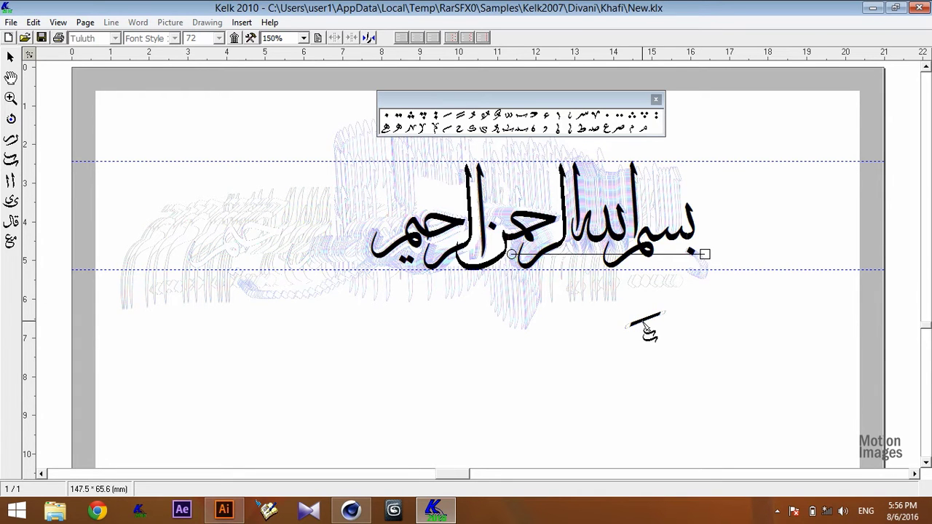
{"action": "left_click", "coordinate": [10, 56]}
{"action": "mouse_move", "coordinate": [644, 321]}
{"action": "left_mouse_down"}
{"action": "mouse_move", "coordinate": [665, 316]}
{"action": "mouse_move", "coordinate": [688, 266]}
{"action": "left_mouse_up"}
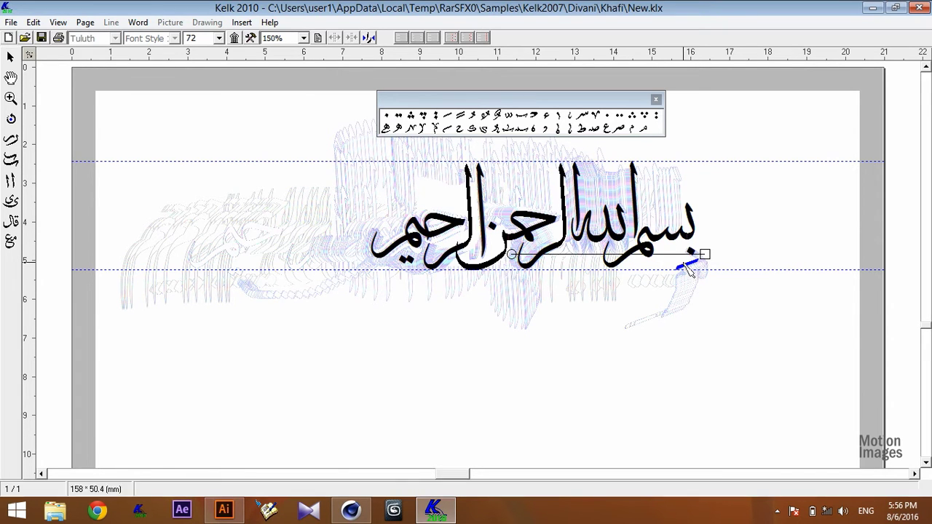
Duplicate the vowel stroke beneath the first letter of بسم by copying and pasting it.
{"action": "left_click", "coordinate": [33, 23]}
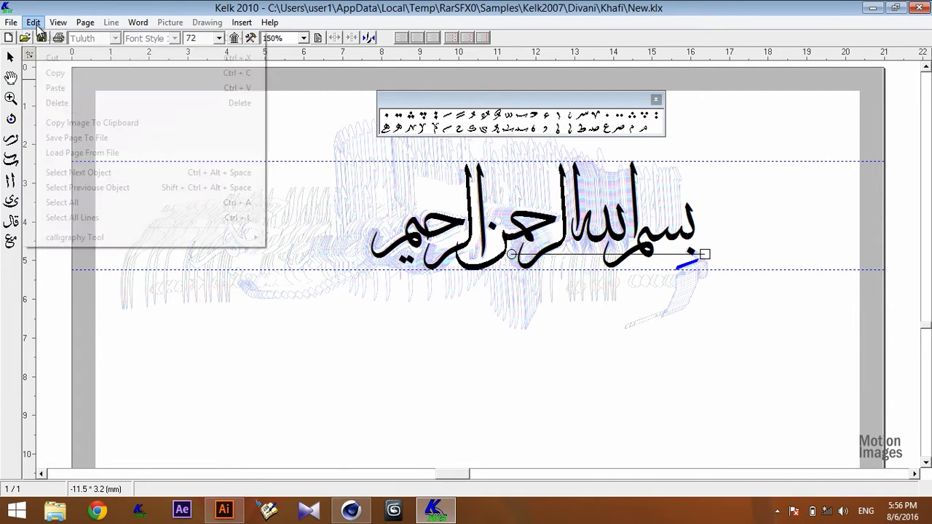
{"action": "left_click", "coordinate": [58, 73]}
{"action": "left_click", "coordinate": [33, 22]}
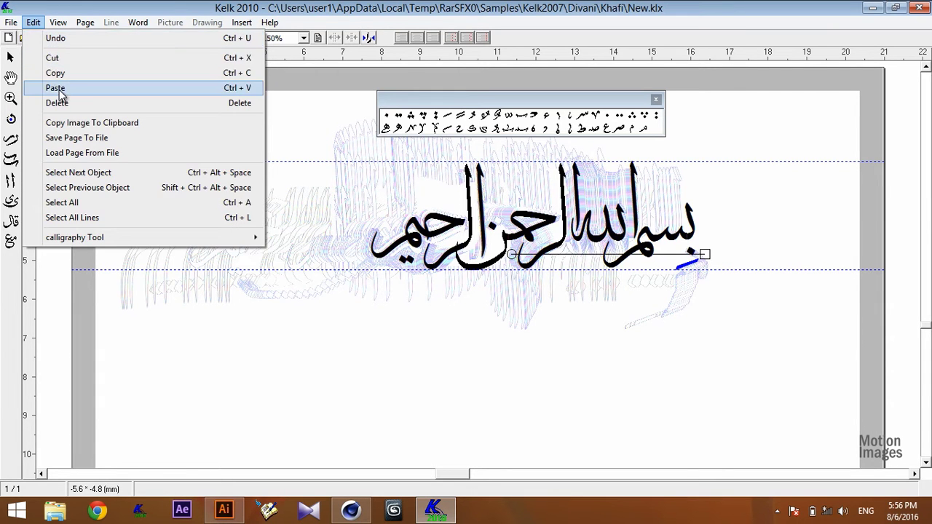
{"action": "left_click", "coordinate": [62, 85]}
{"action": "left_click_drag", "start_coordinate": [683, 265], "coordinate": [604, 284]}
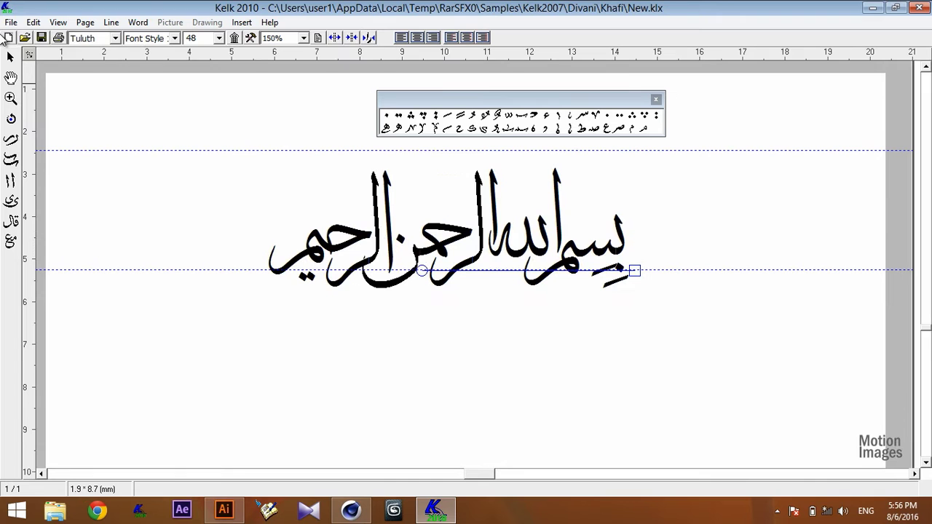
{"action": "left_click", "coordinate": [33, 23]}
{"action": "left_click", "coordinate": [51, 34]}
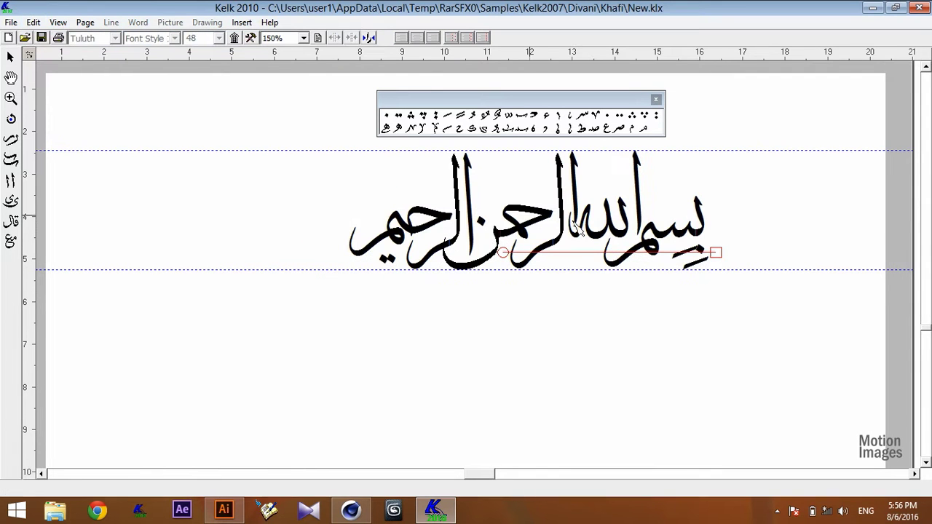
Move the duplicated vowel stroke up above الرحمن, next to the tall lam just under the upper guide.
{"action": "left_click_drag", "start_coordinate": [698, 260], "coordinate": [550, 165]}
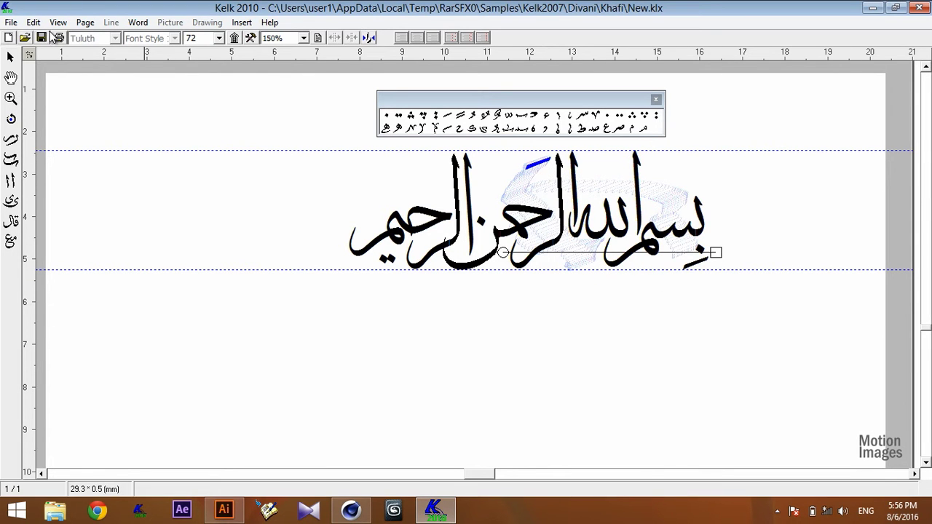
Duplicate the slanted vowel stroke and place the copy above الرحيم, beside its tall lam just under the upper guide.
{"action": "left_click", "coordinate": [33, 22]}
{"action": "left_click", "coordinate": [58, 87]}
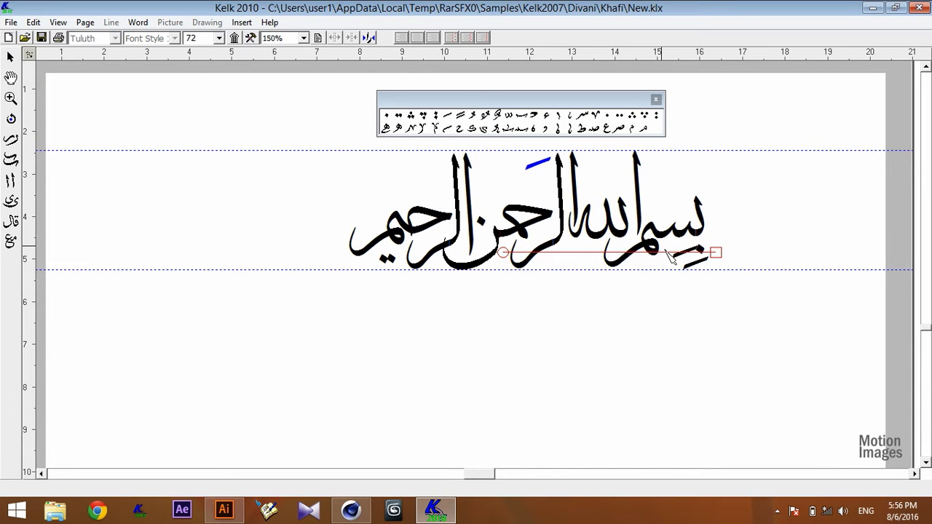
{"action": "left_click_drag", "start_coordinate": [542, 169], "coordinate": [439, 177]}
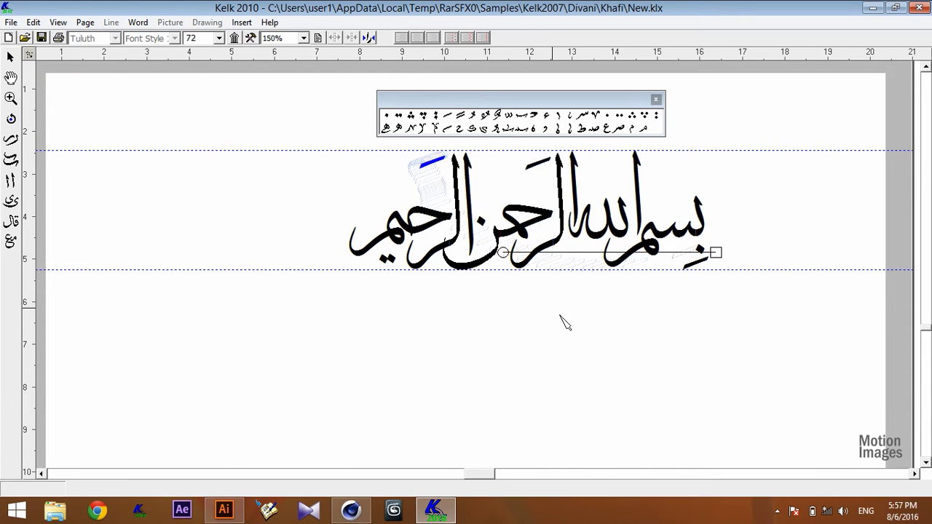
Add a shadda with a small upright stroke above الله, and a small v-shaped mark and a sukun above بسم.
{"action": "left_click", "coordinate": [506, 125]}
{"action": "left_click", "coordinate": [597, 182]}
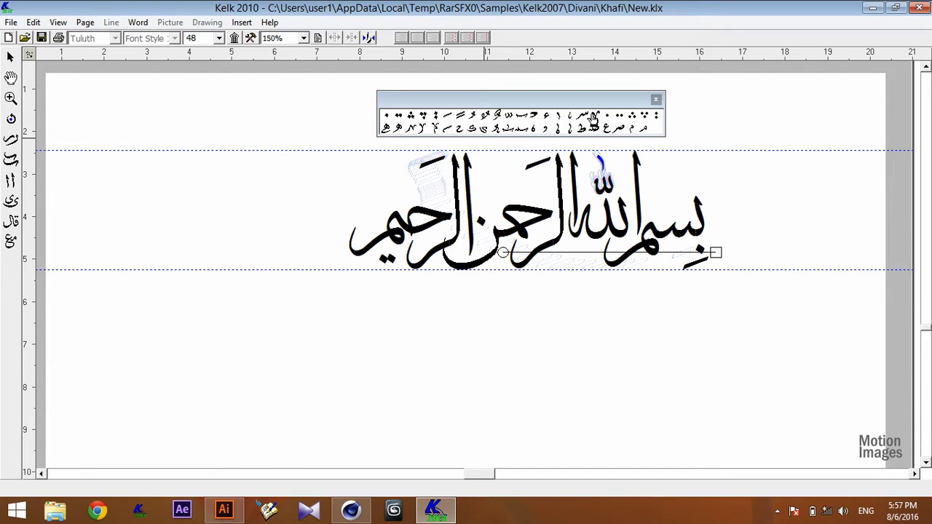
{"action": "left_click", "coordinate": [593, 118]}
{"action": "left_click_drag", "start_coordinate": [656, 181], "coordinate": [659, 203]}
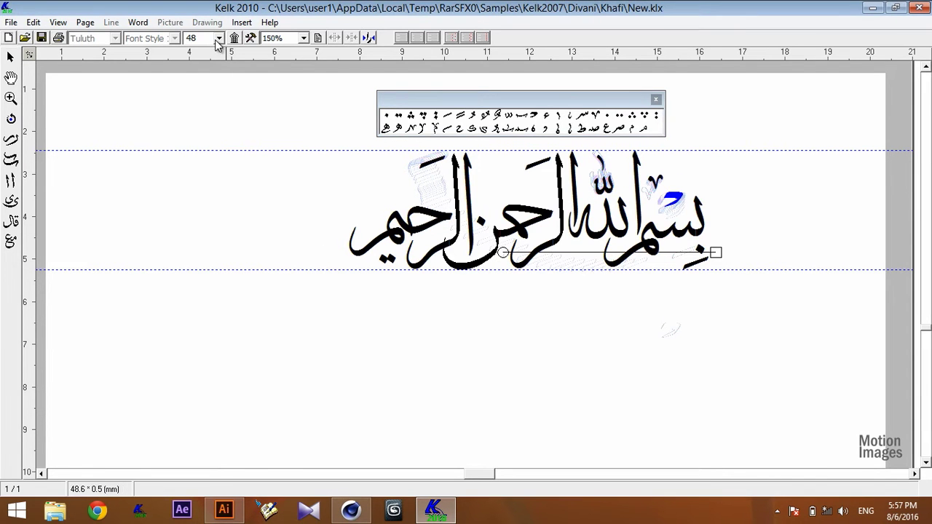
Add shaddas under the slanted strokes of الرحمن and الرحيم, a small upright stroke above الرحمن, and a sukun above the ha of الرحيم.
{"action": "left_click", "coordinate": [512, 118]}
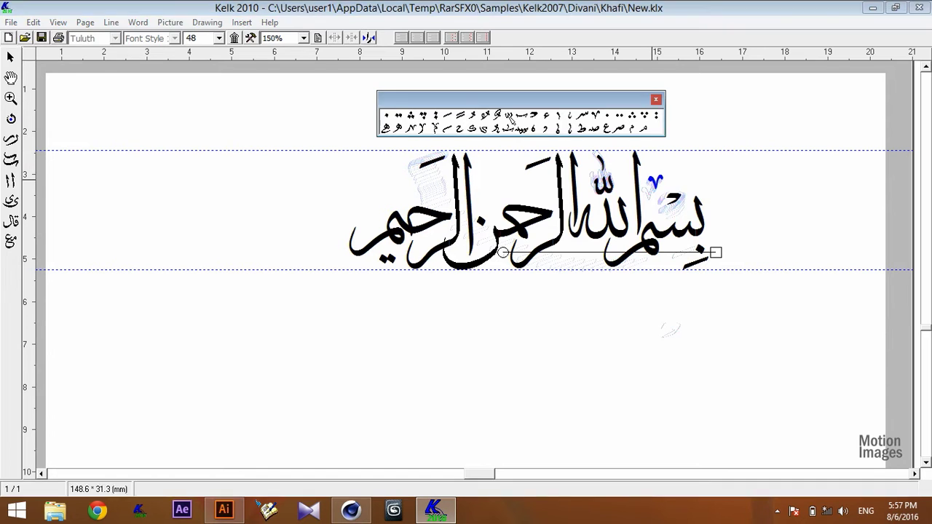
{"action": "left_click", "coordinate": [534, 125]}
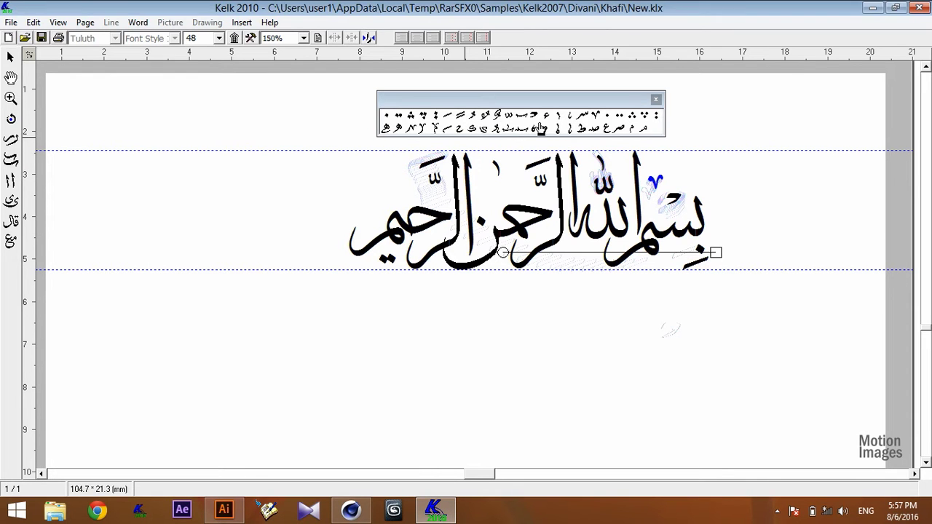
{"action": "left_click_drag", "start_coordinate": [393, 182], "coordinate": [413, 196]}
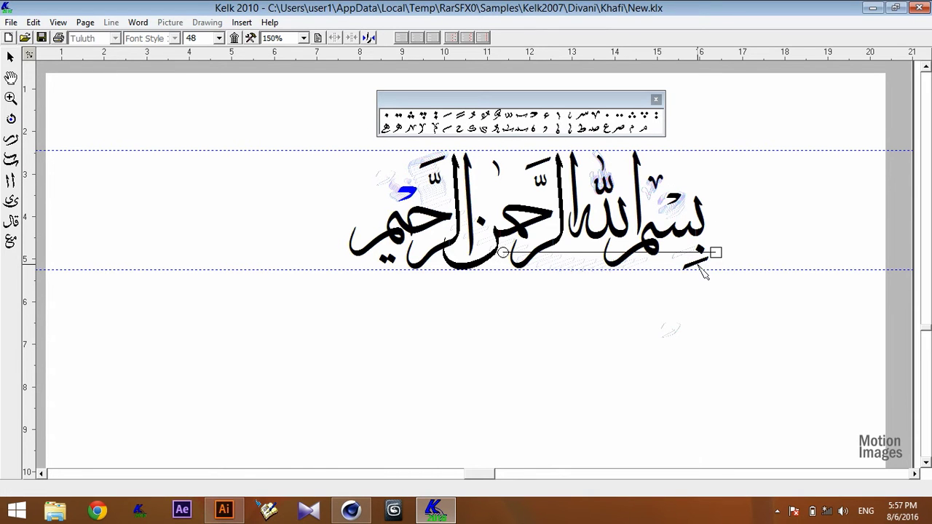
Add a small v-shaped mark above the nun of الرحمن and move the vowel palette up away from the text.
{"action": "left_click", "coordinate": [595, 115]}
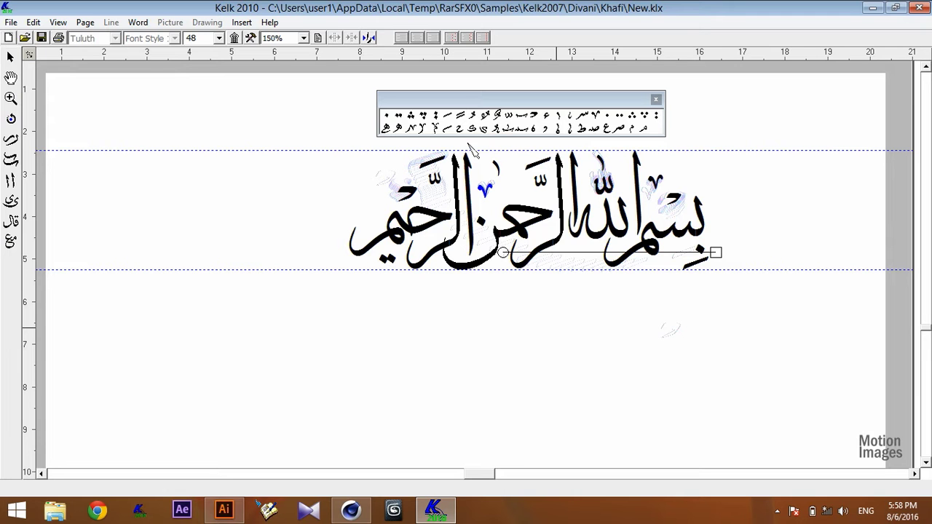
{"action": "mouse_move", "coordinate": [493, 105]}
{"action": "left_mouse_down"}
{"action": "mouse_move", "coordinate": [525, 89]}
{"action": "mouse_move", "coordinate": [495, 91]}
{"action": "left_mouse_up"}
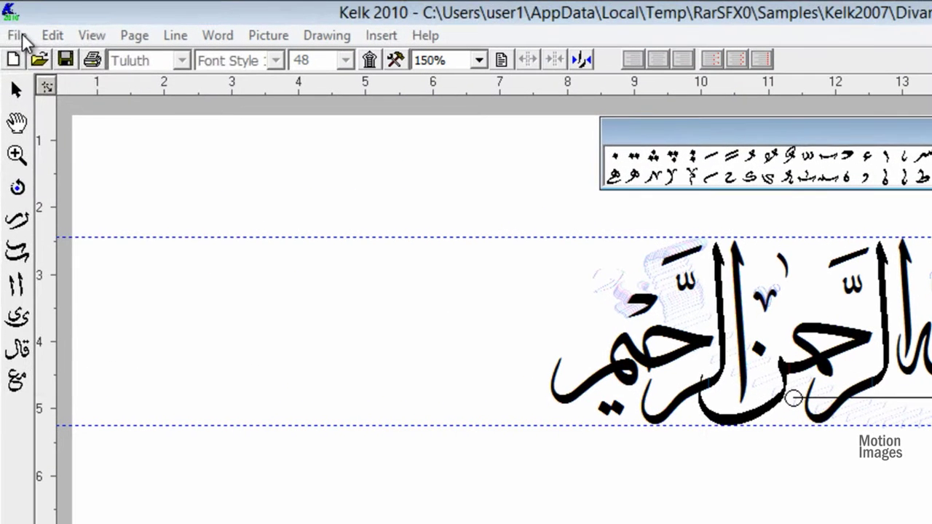
Start saving the artwork as an image and frame the whole calligraphy phrase as the area to export.
{"action": "left_click", "coordinate": [13, 23]}
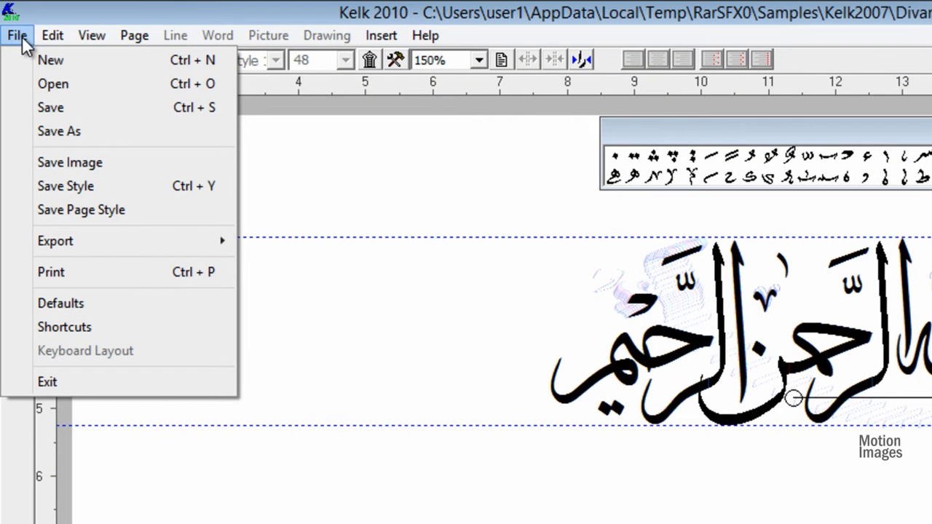
{"action": "left_click", "coordinate": [66, 163]}
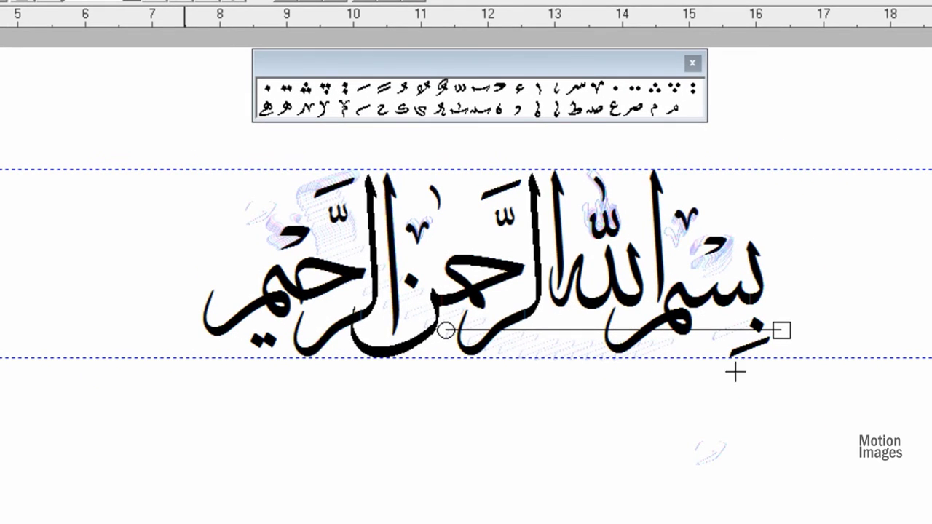
{"action": "left_click_drag", "start_coordinate": [735, 372], "coordinate": [784, 377]}
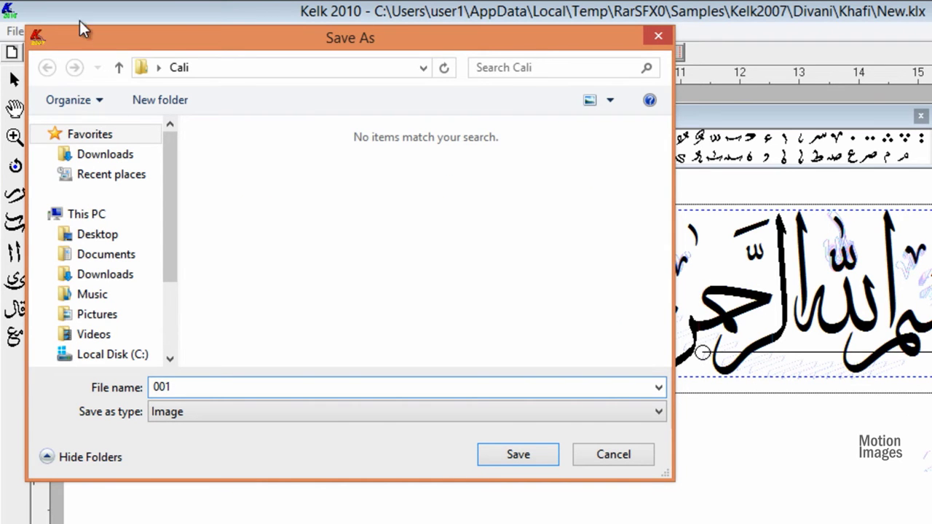
Save the image under the file name 001 in the Desktop\Cali folder.
{"action": "left_click", "coordinate": [290, 67]}
{"action": "left_click", "coordinate": [300, 86]}
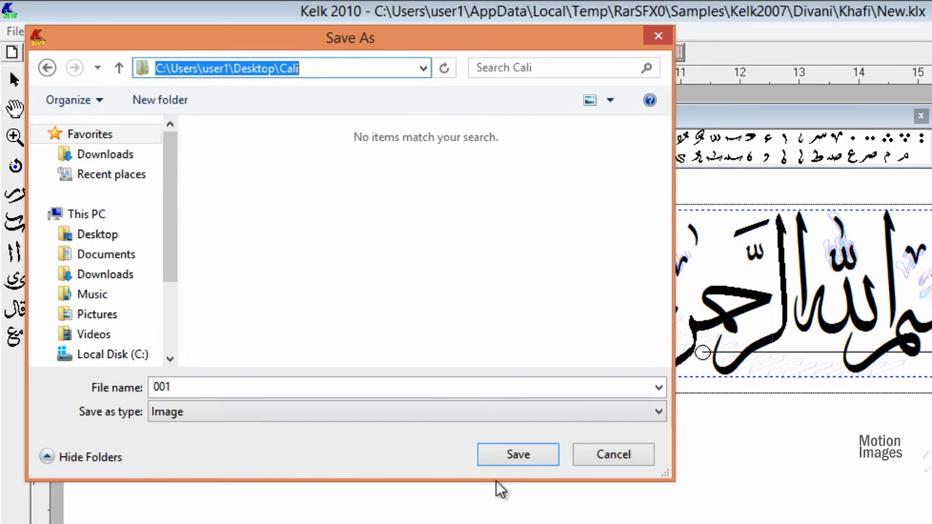
{"action": "left_click", "coordinate": [514, 456]}
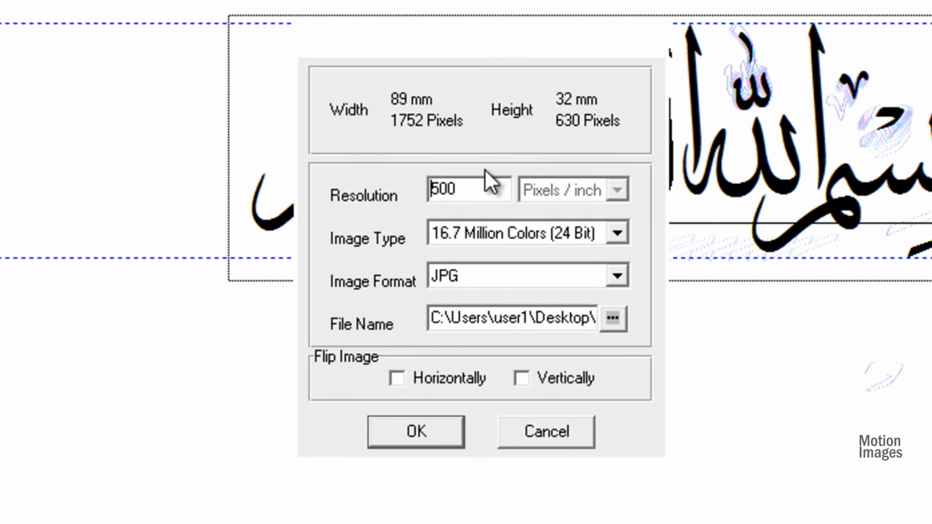
Try export resolutions of 600 and 5000 pixels per inch, and return the value to 500.
{"action": "left_click_drag", "start_coordinate": [484, 187], "coordinate": [241, 184]}
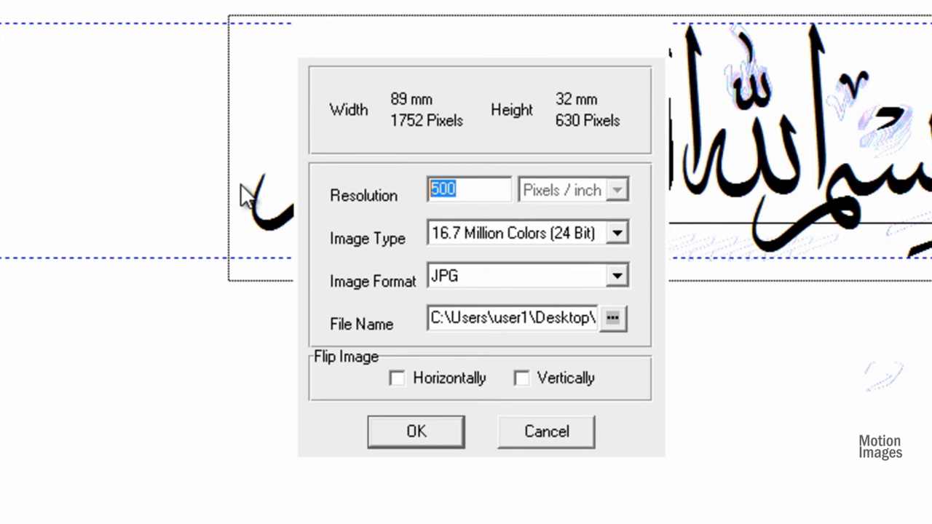
{"action": "type", "text": "600"}
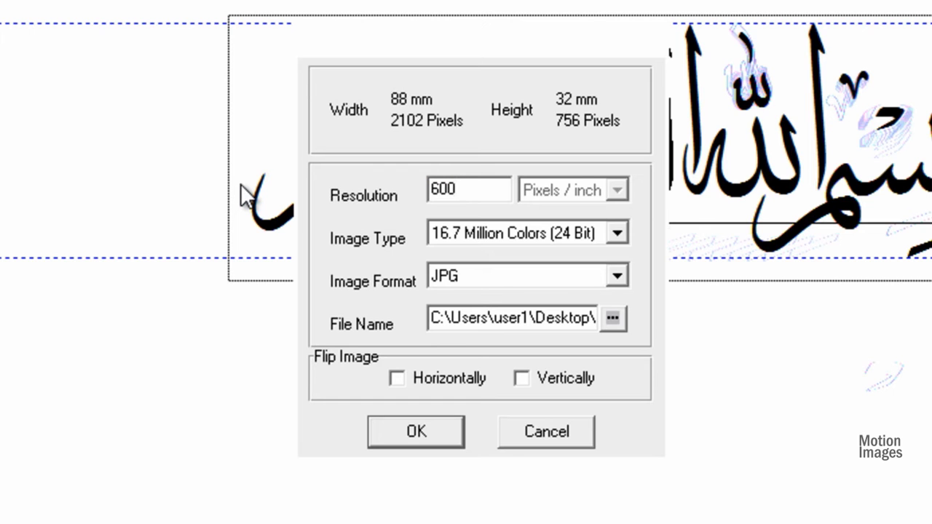
{"action": "key", "text": "BackSpace"}
{"action": "key", "text": "BackSpace"}
{"action": "key", "text": "BackSpace"}
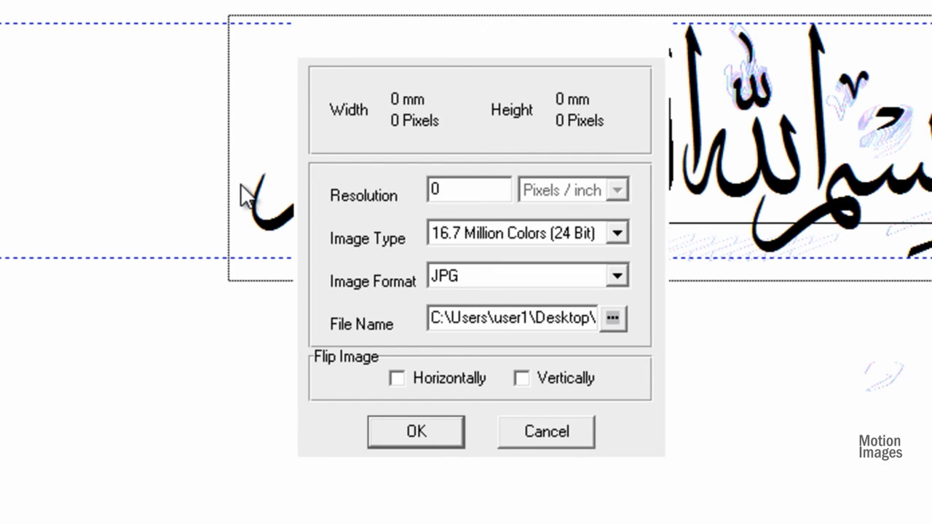
{"action": "type", "text": "5000"}
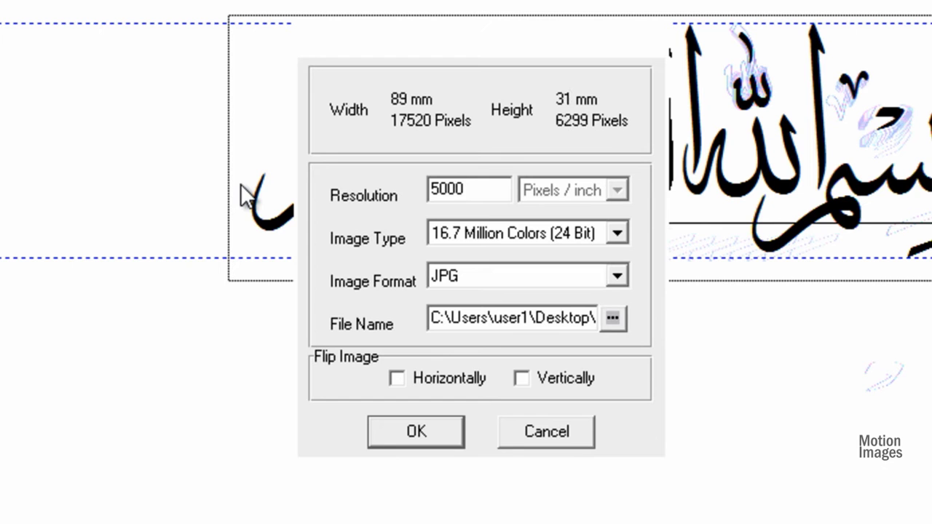
{"action": "key", "text": "BackSpace"}
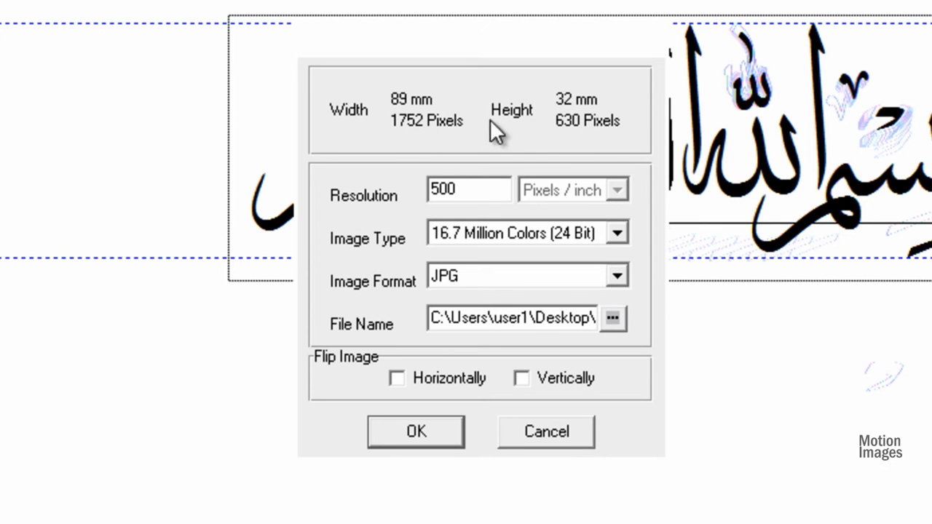
Keep the image type at 16.7 Million Colors (24 Bit) and export the framed calligraphy as a JPG.
{"action": "left_click", "coordinate": [458, 241]}
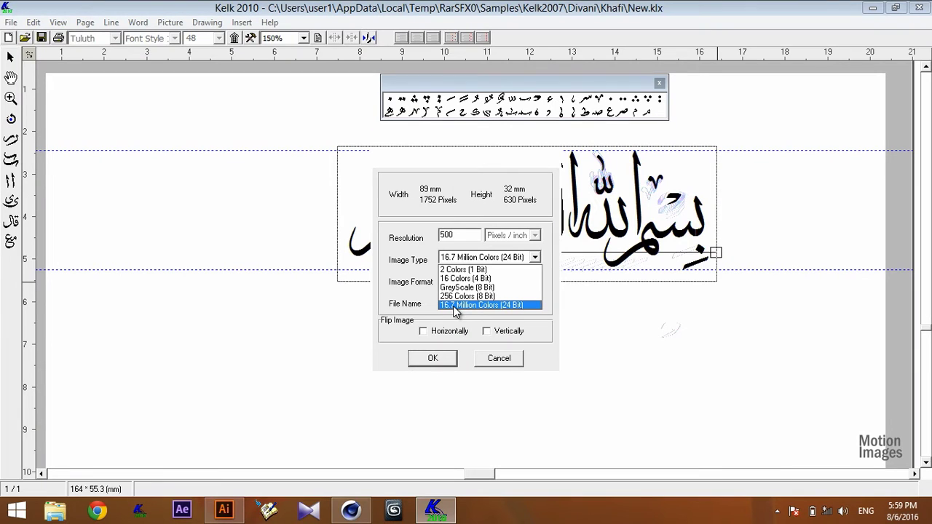
{"action": "left_click", "coordinate": [436, 359]}
{"action": "left_click", "coordinate": [435, 360]}
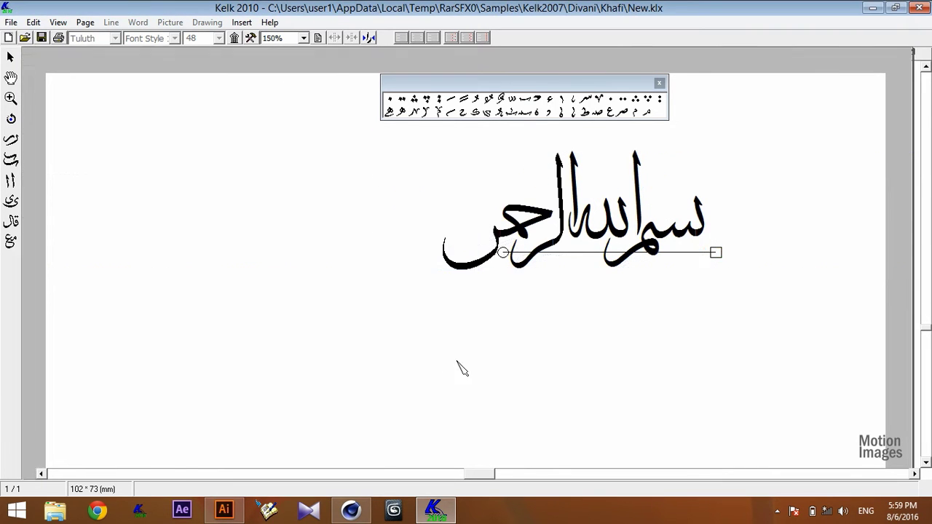